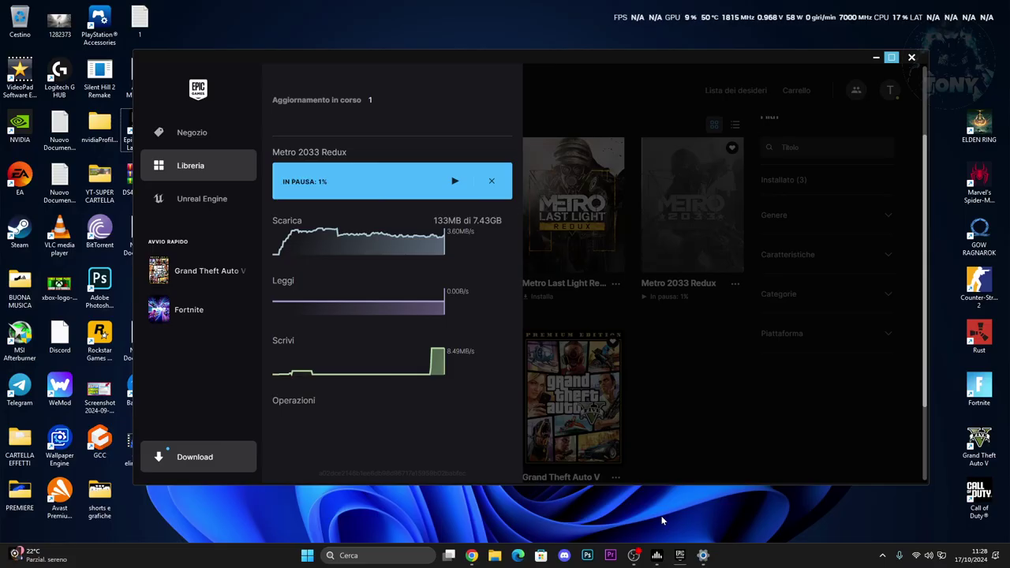
Resume the Metro 2033 Redux download and check the Wi-Fi adapter's link speed in Windows' advanced network settings.
{"action": "left_click", "coordinate": [454, 180]}
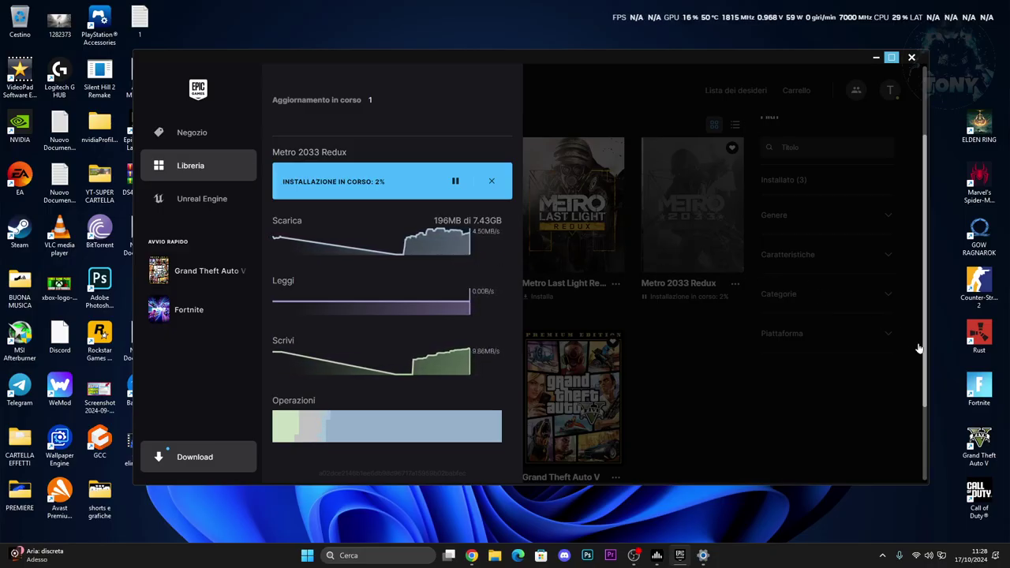
{"action": "right_click", "coordinate": [917, 556]}
{"action": "left_click", "coordinate": [909, 527]}
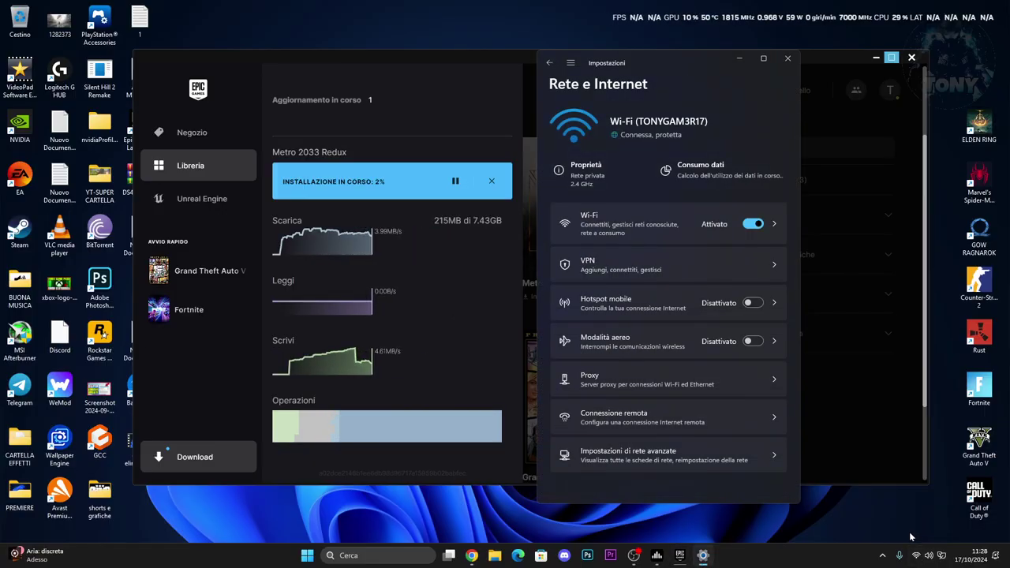
{"action": "left_click", "coordinate": [655, 461]}
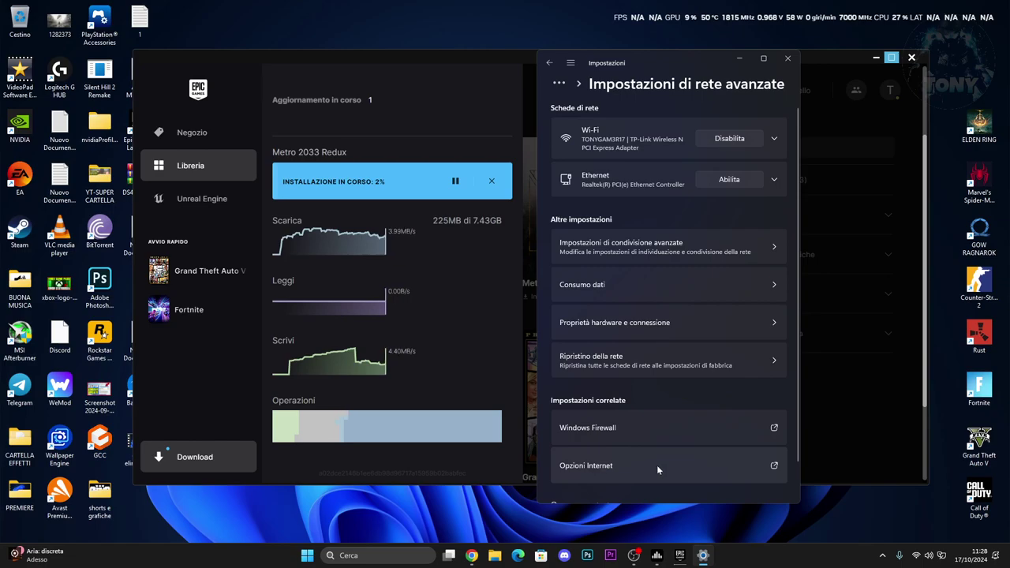
{"action": "left_click", "coordinate": [626, 146]}
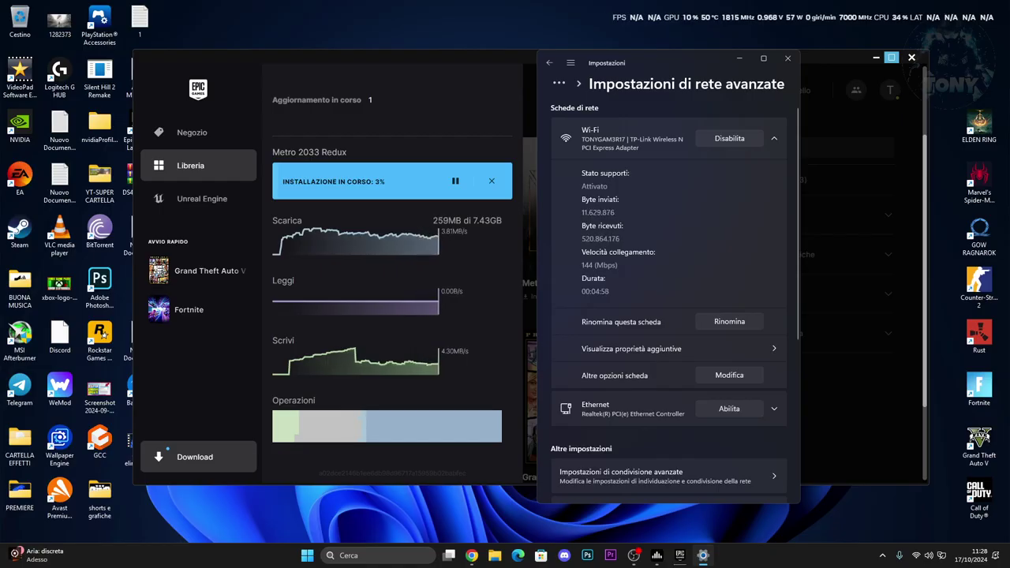
Pause the Metro 2033 Redux download and view the Mygatti Cat 5E Ethernet cable's Amazon page in Chrome.
{"action": "left_click", "coordinate": [455, 183]}
{"action": "left_click", "coordinate": [455, 182]}
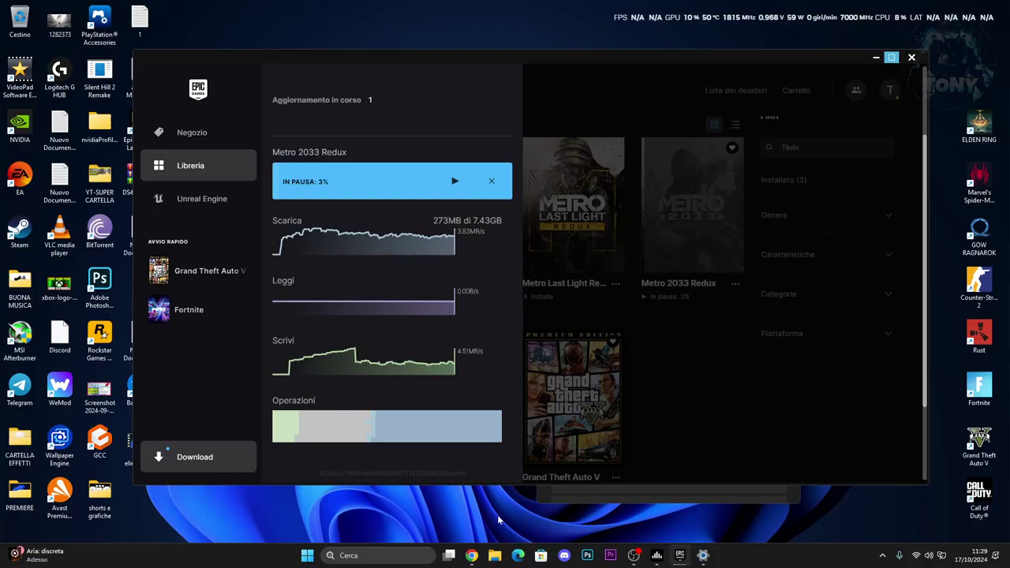
{"action": "left_click", "coordinate": [472, 555]}
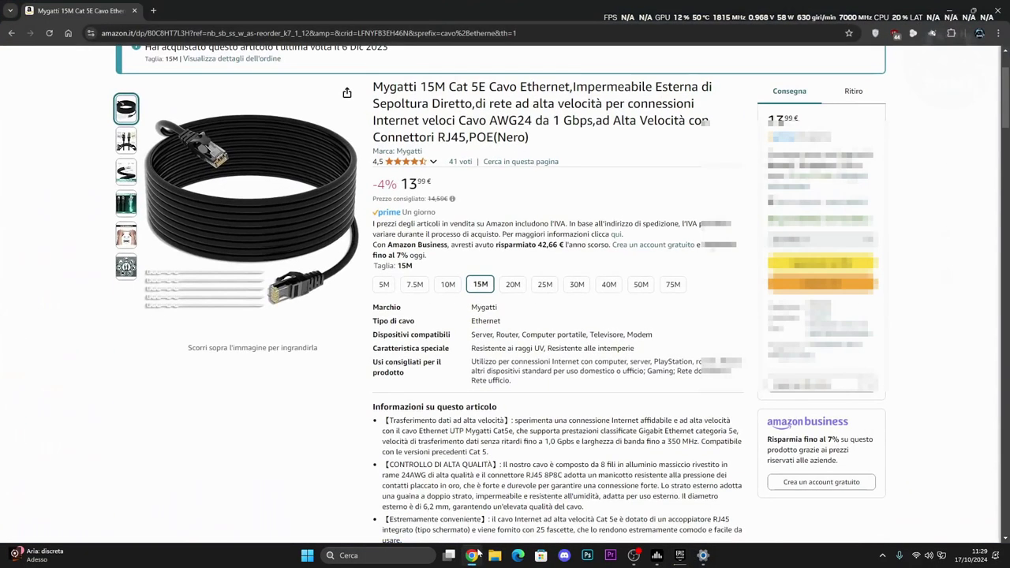
{"action": "left_click", "coordinate": [577, 284]}
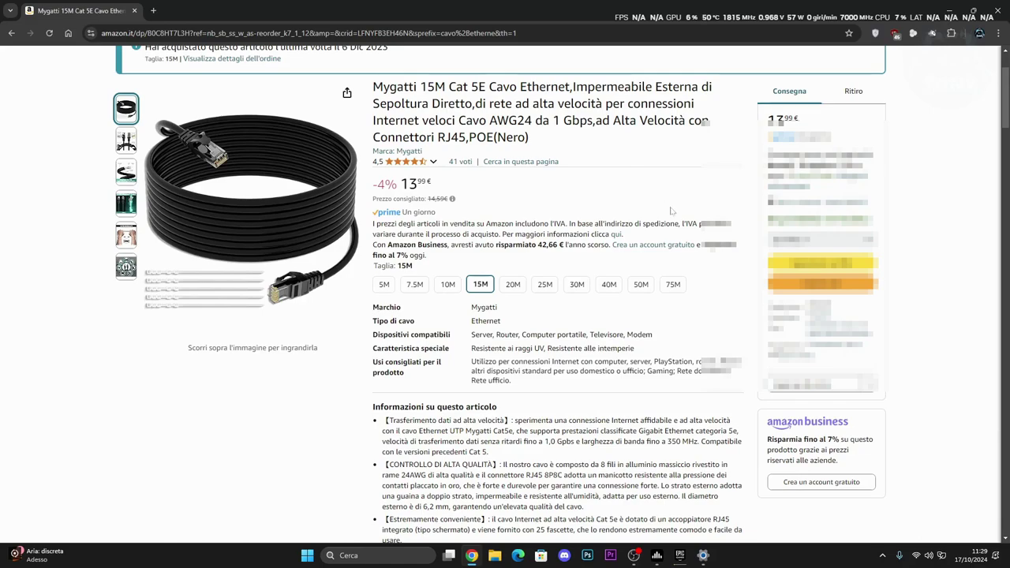
{"action": "left_click", "coordinate": [951, 11]}
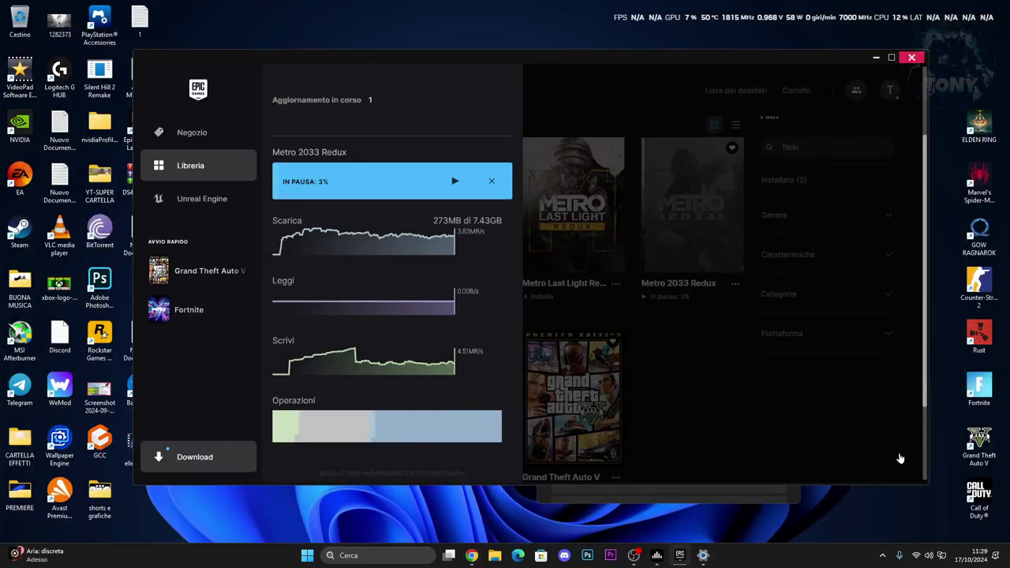
Enable the Ethernet adapter and disable the Wi-Fi adapter in Windows' advanced network settings.
{"action": "right_click", "coordinate": [917, 555]}
{"action": "left_click", "coordinate": [914, 527]}
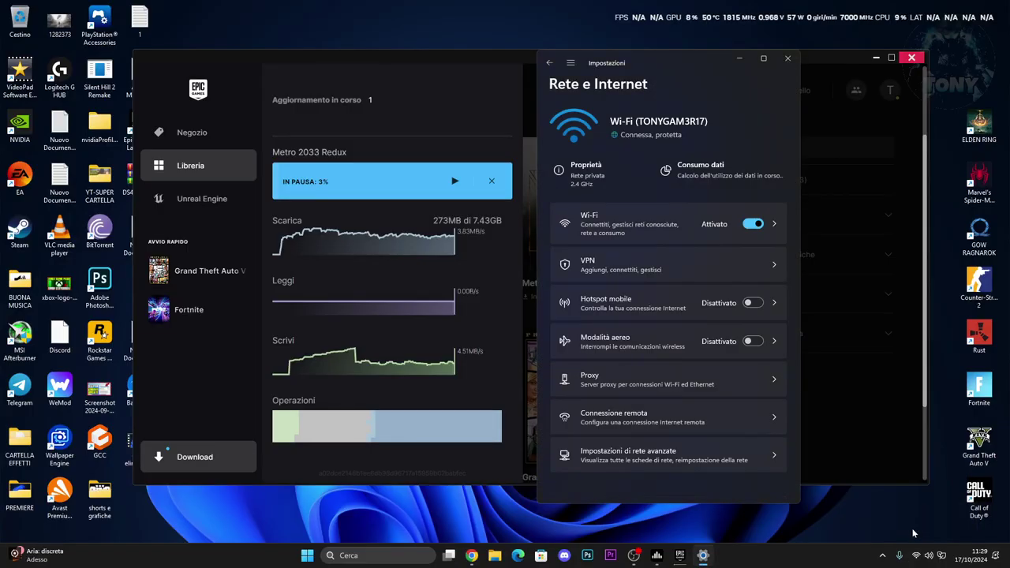
{"action": "left_click", "coordinate": [695, 460]}
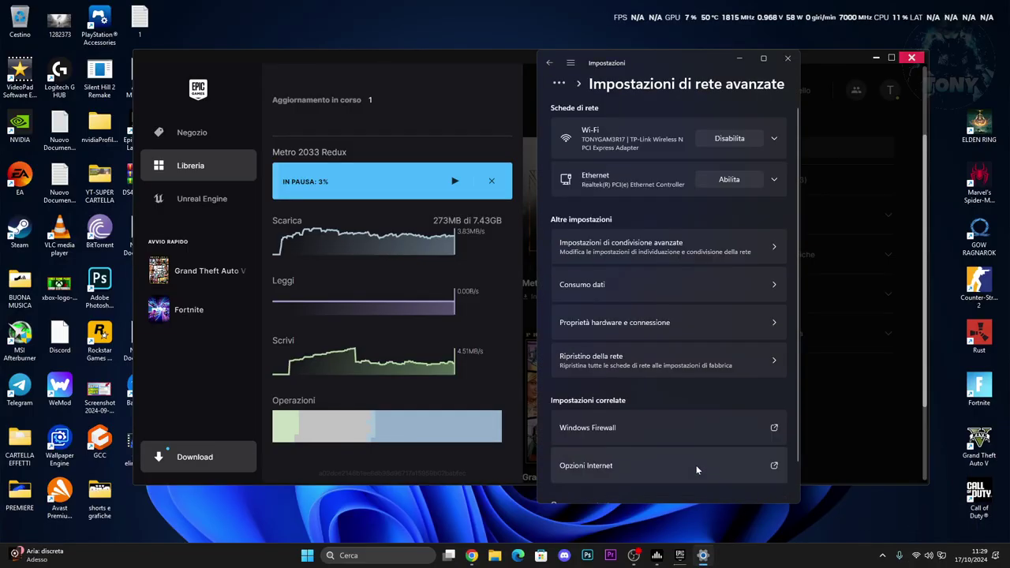
{"action": "left_click", "coordinate": [721, 180]}
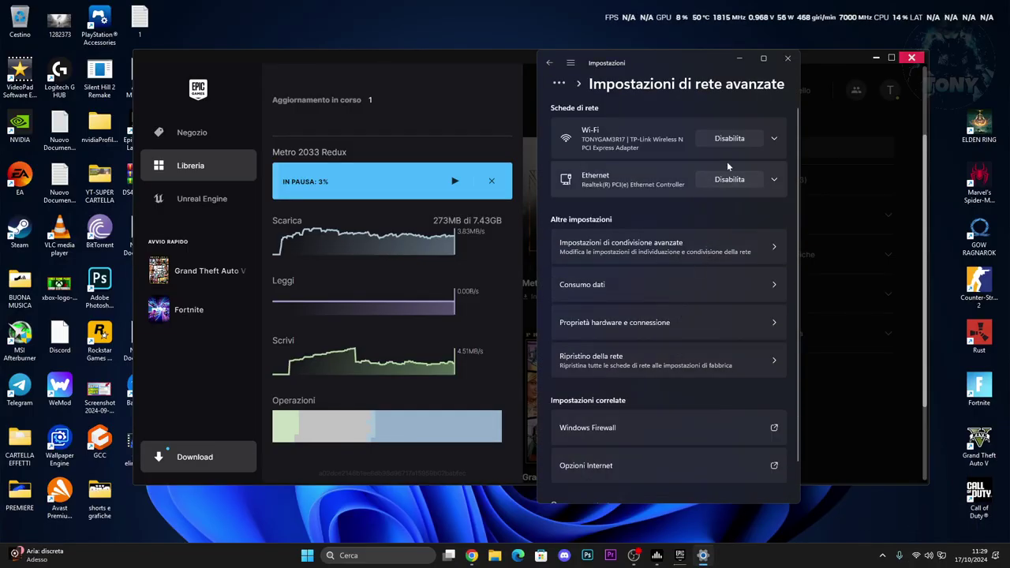
{"action": "left_click", "coordinate": [730, 138]}
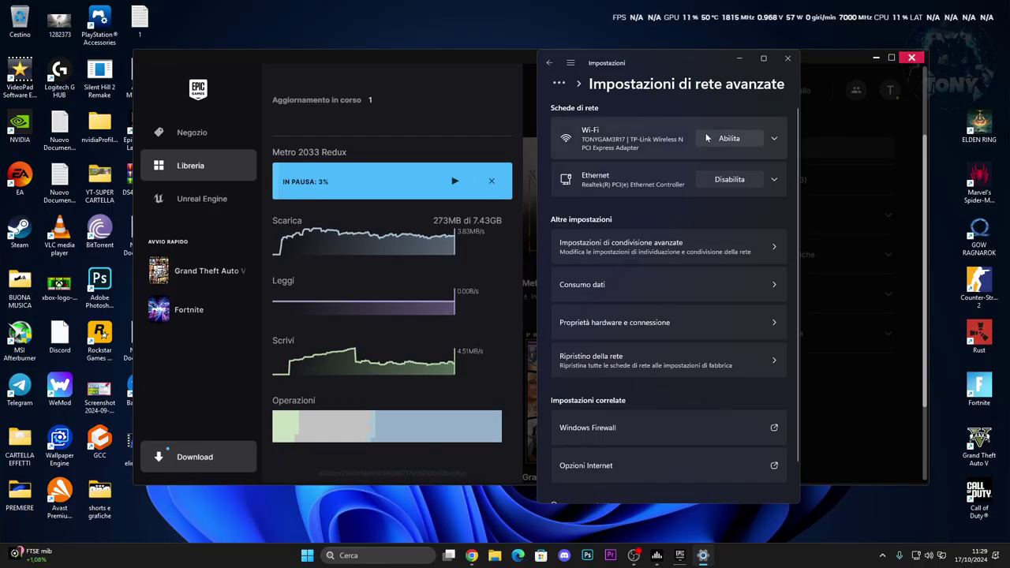
{"action": "left_click", "coordinate": [739, 58]}
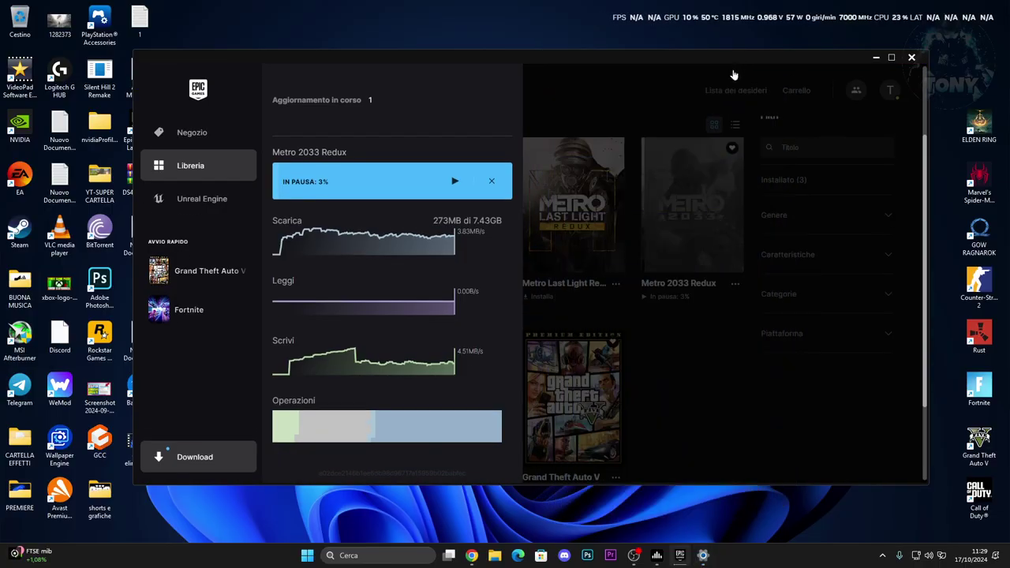
Run the Metro 2033 Redux download over Ethernet to check its transfer speed, and leave it paused.
{"action": "left_click", "coordinate": [455, 182]}
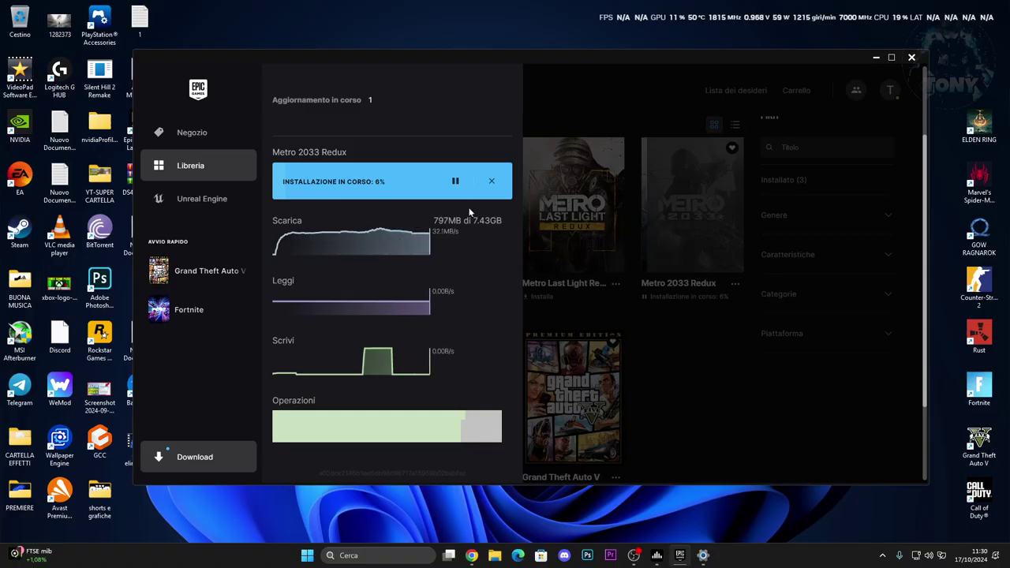
{"action": "left_click", "coordinate": [455, 181]}
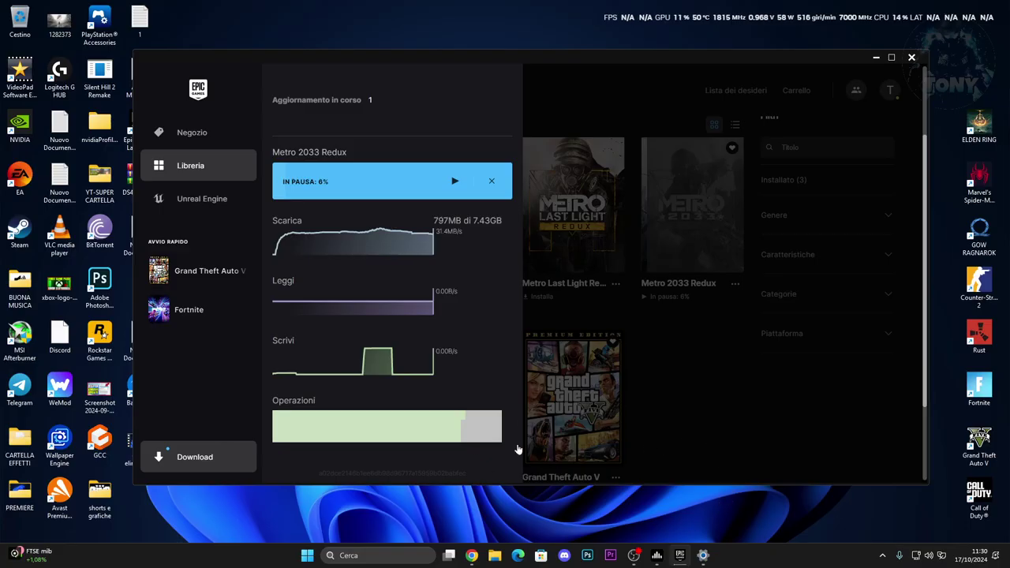
{"action": "left_click", "coordinate": [456, 181]}
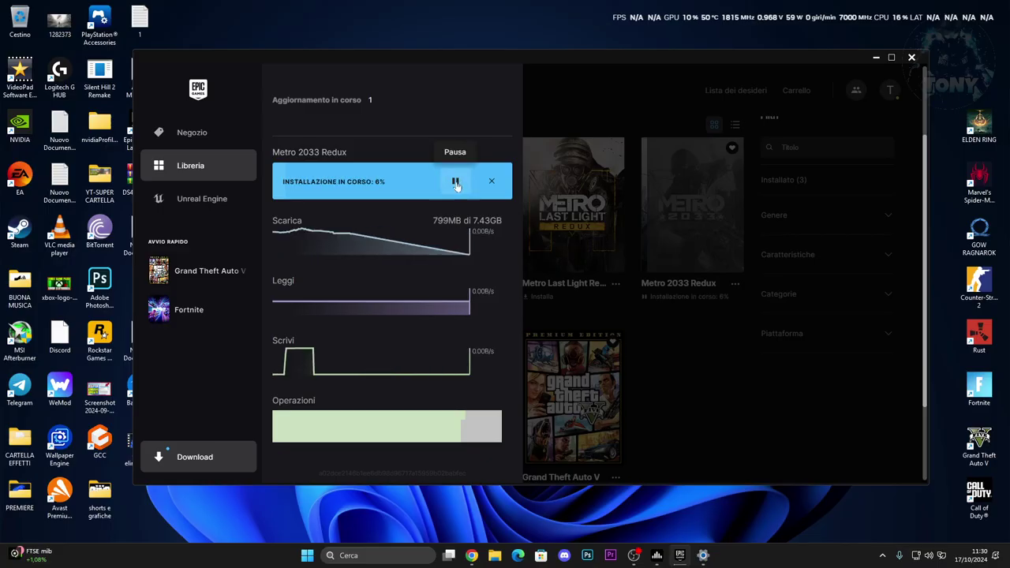
{"action": "left_click", "coordinate": [455, 182]}
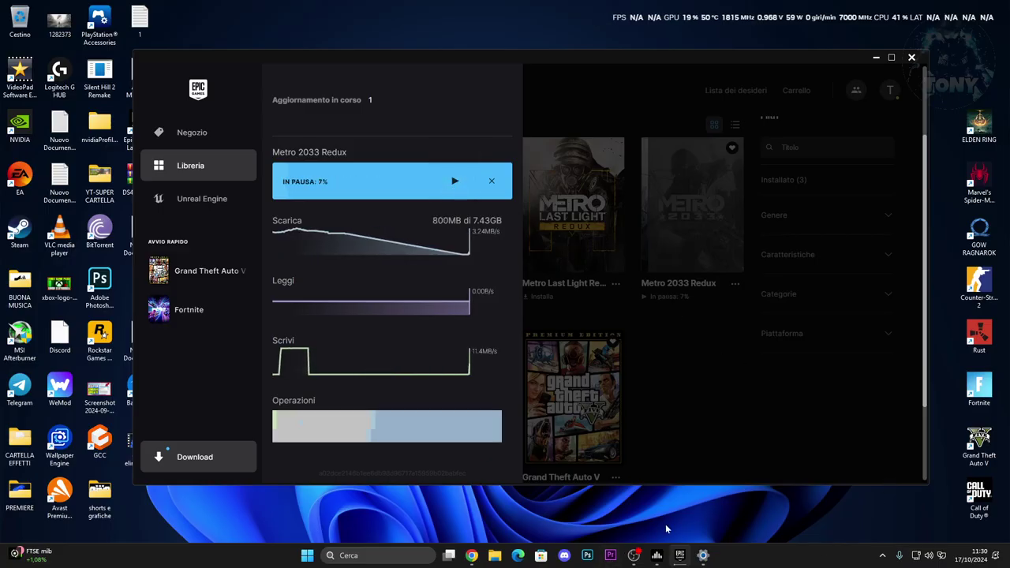
Inspect the Ethernet adapter's status and link speed in Windows' advanced network settings, along with the Wi-Fi adapter's status.
{"action": "right_click", "coordinate": [917, 557]}
{"action": "left_click", "coordinate": [920, 532]}
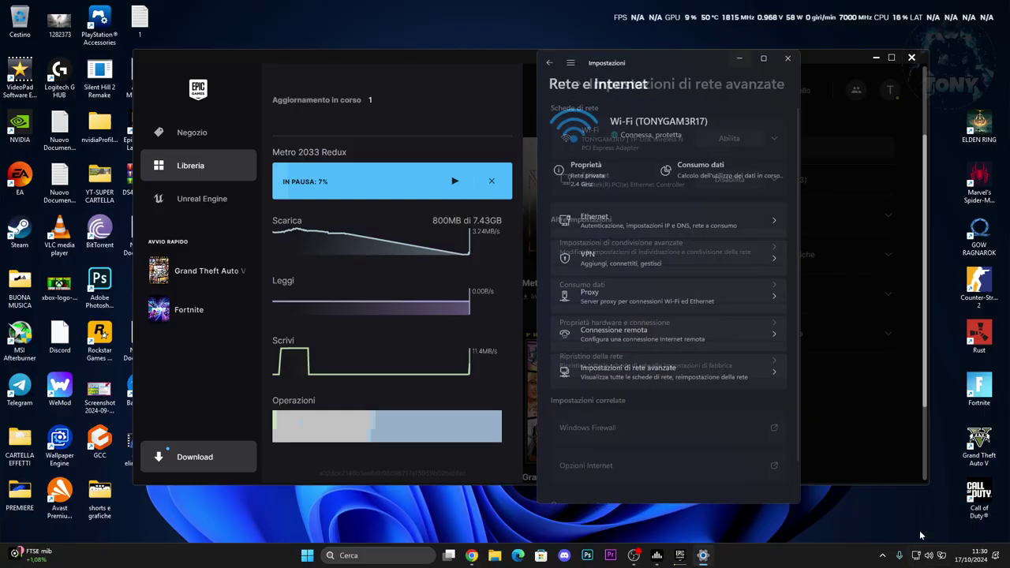
{"action": "left_click", "coordinate": [713, 379]}
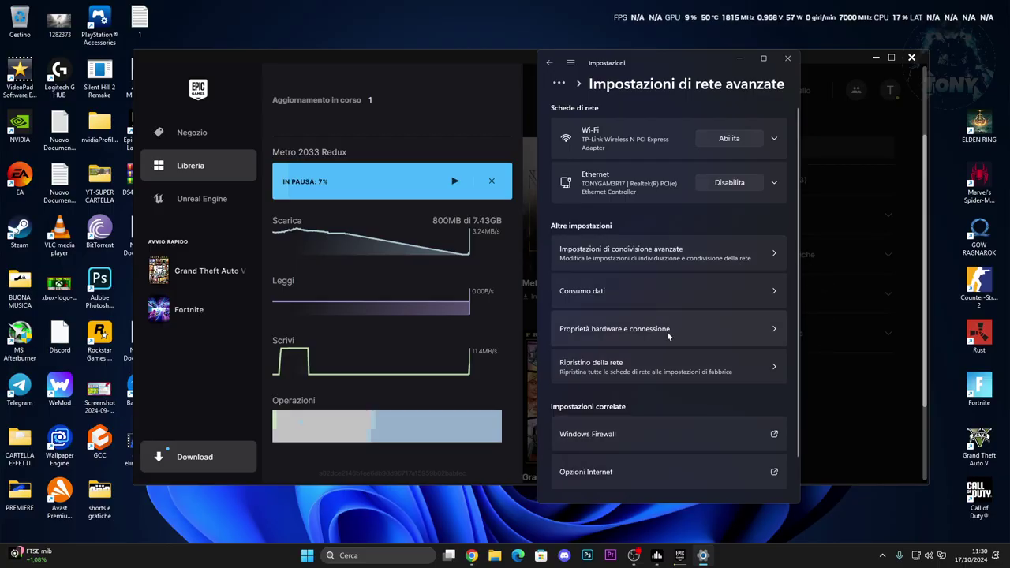
{"action": "left_click", "coordinate": [627, 190]}
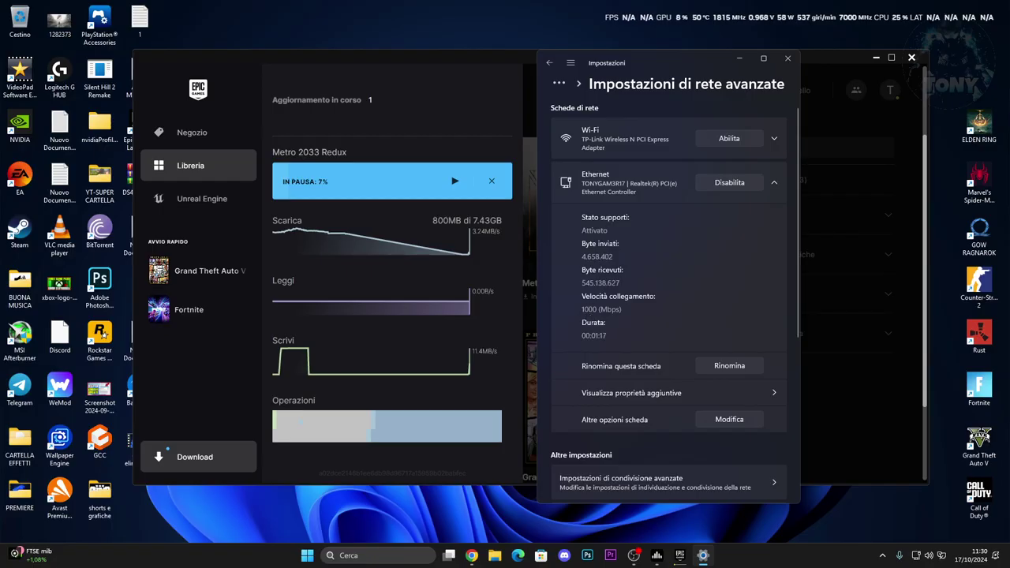
{"action": "left_click", "coordinate": [618, 138]}
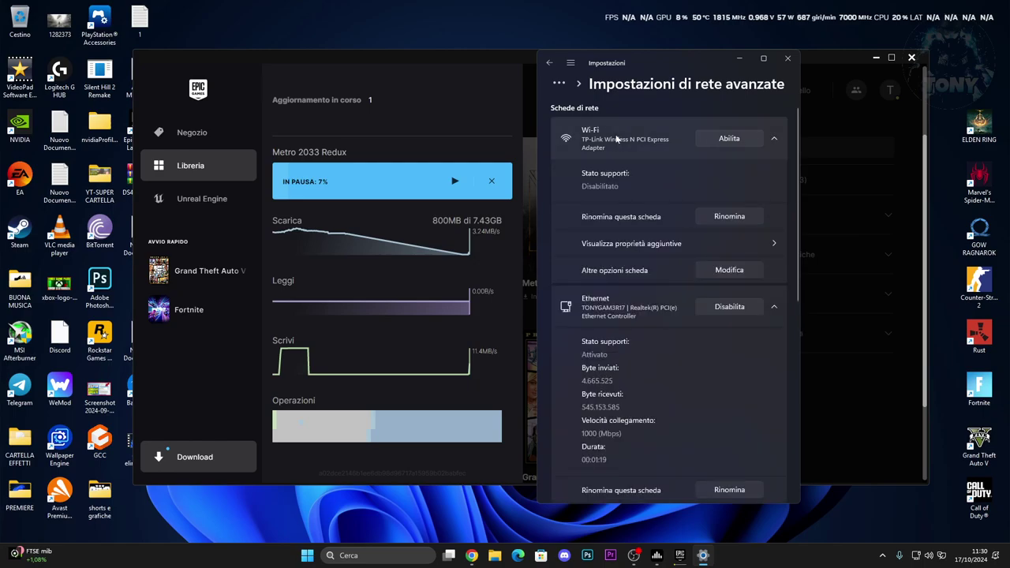
{"action": "left_click", "coordinate": [618, 139]}
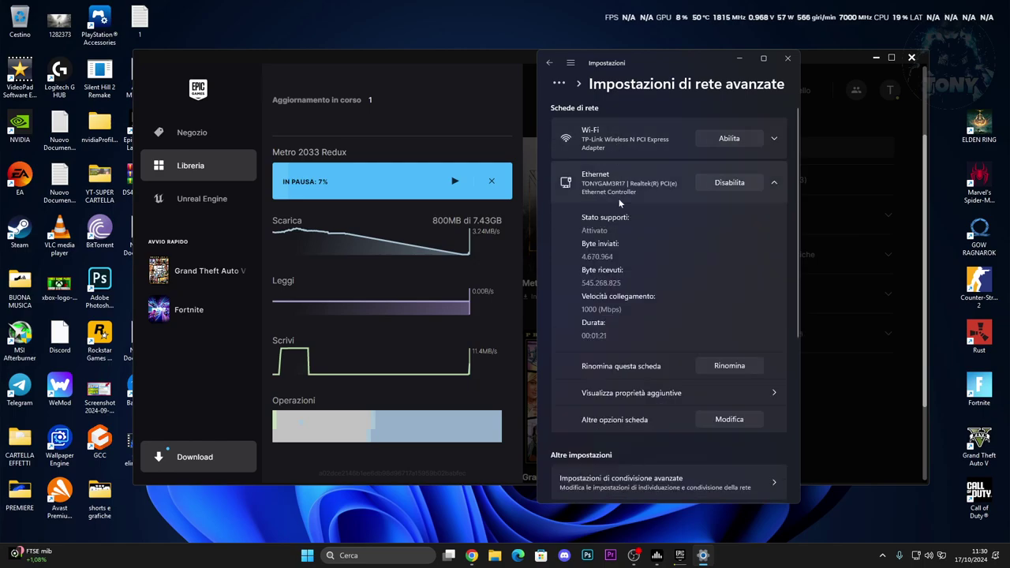
Set manual DNS servers in the Ethernet adapter's TCP/IPv4 properties, using 1.1.1.1 as preferred and filling in the alternate address.
{"action": "left_click", "coordinate": [731, 420]}
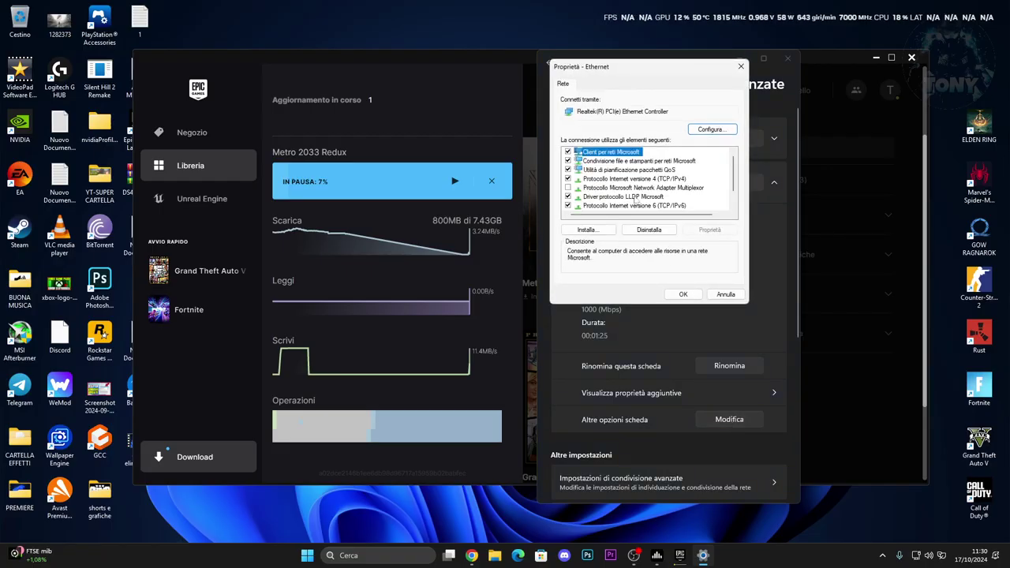
{"action": "left_click", "coordinate": [616, 180]}
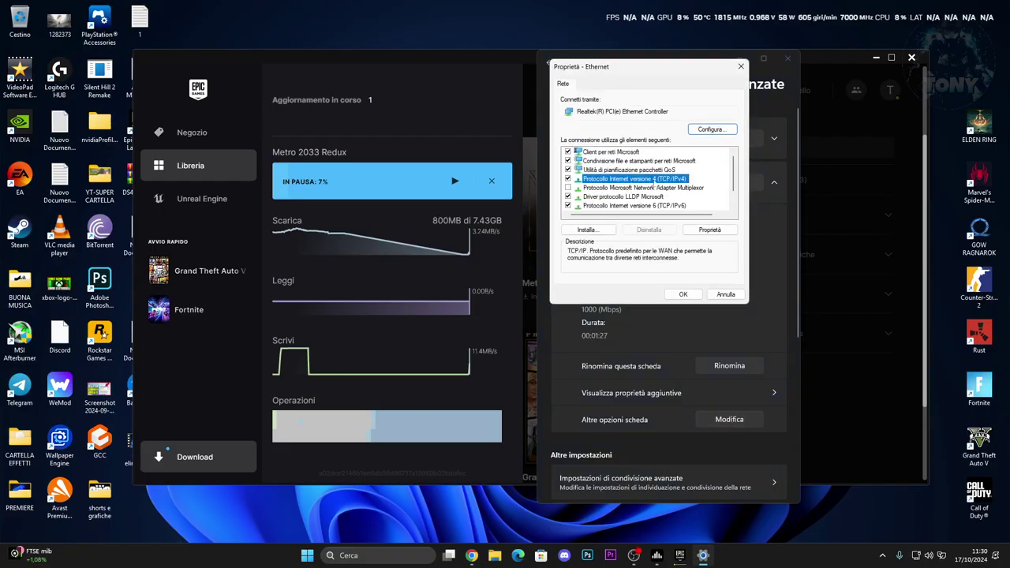
{"action": "double_click", "coordinate": [649, 180]}
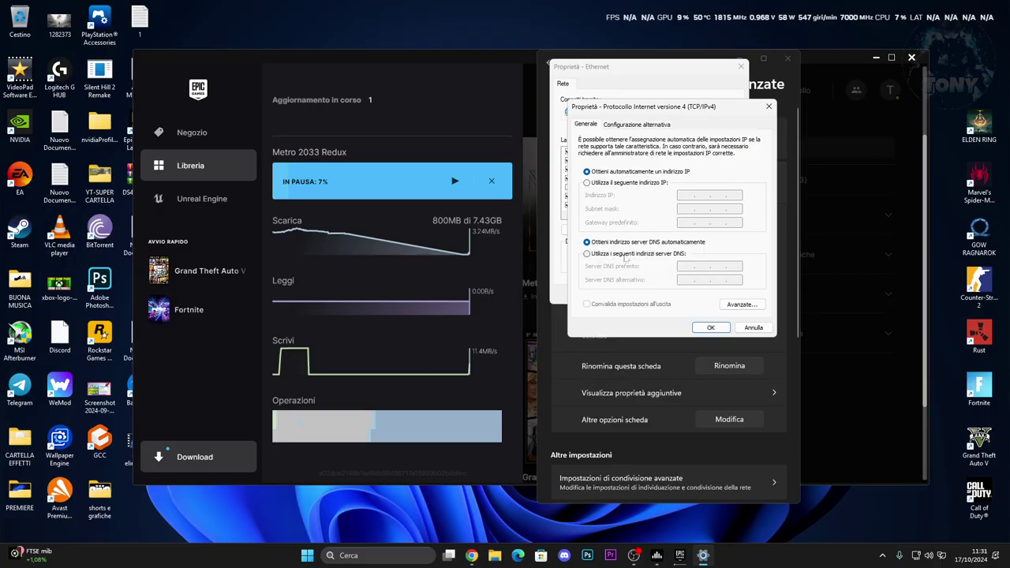
{"action": "left_click", "coordinate": [587, 254]}
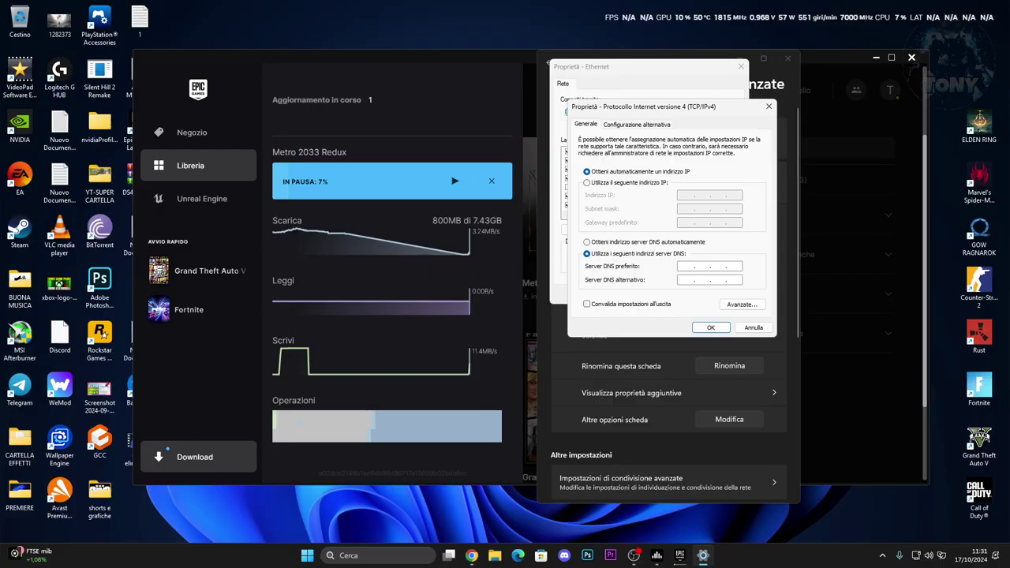
{"action": "type", "text": "1.1.1.1"}
{"action": "left_click", "coordinate": [687, 279]}
{"action": "type", "text": "1.0."}
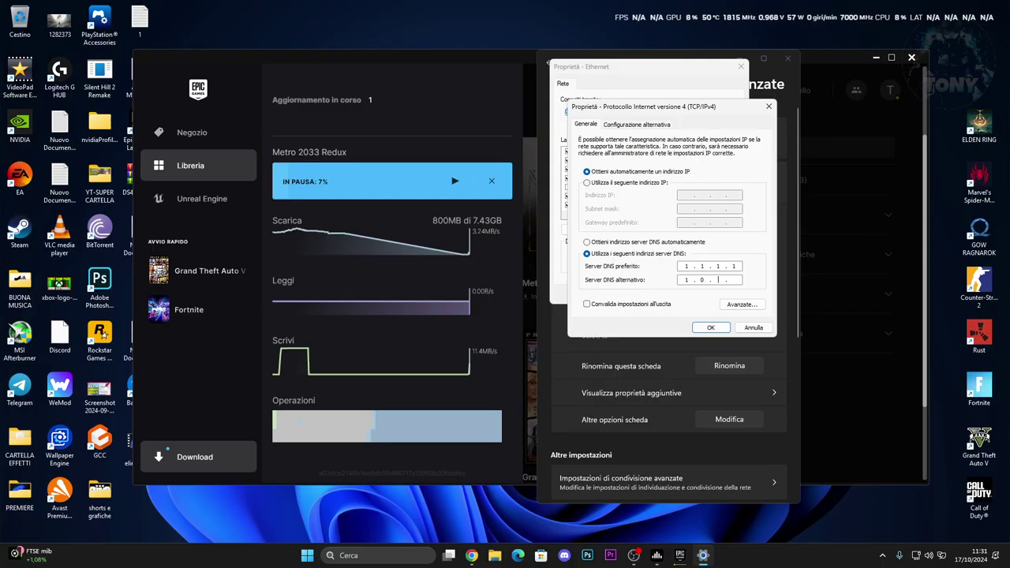
{"action": "left_click", "coordinate": [711, 327]}
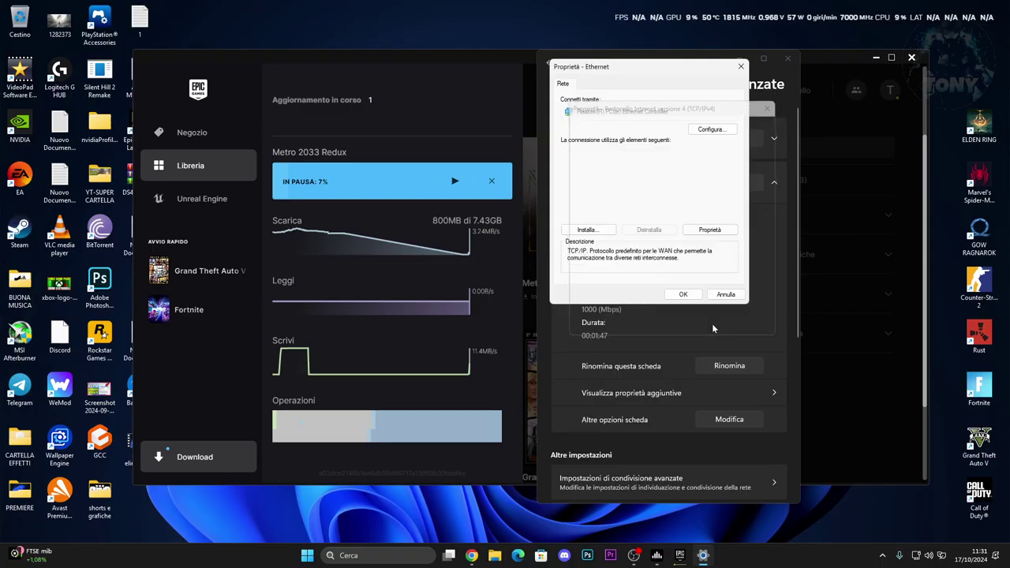
Resume the Metro 2033 Redux download to test the new DNS, pause it again, and return to the game library.
{"action": "left_click", "coordinate": [454, 181]}
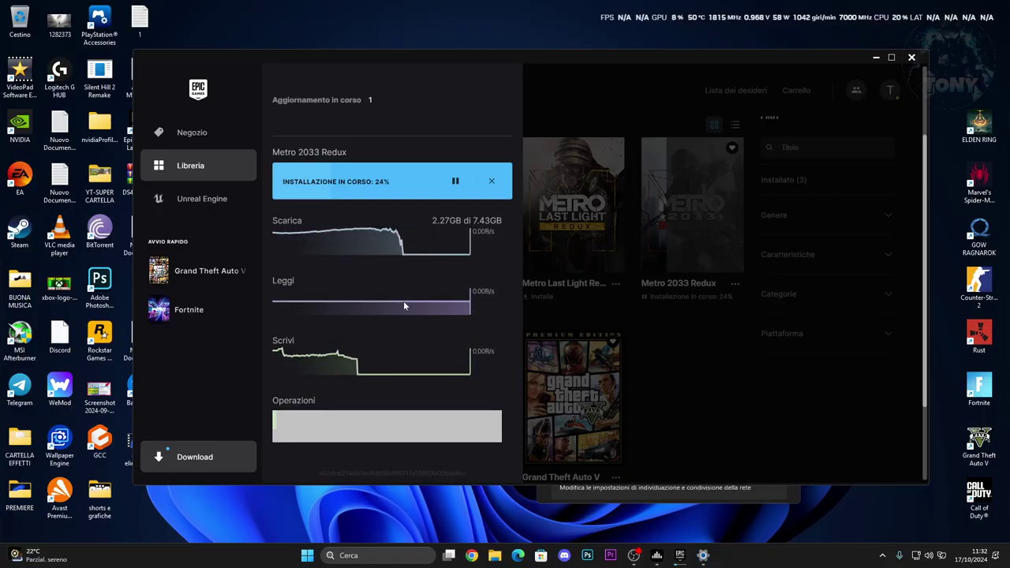
{"action": "left_click", "coordinate": [455, 181]}
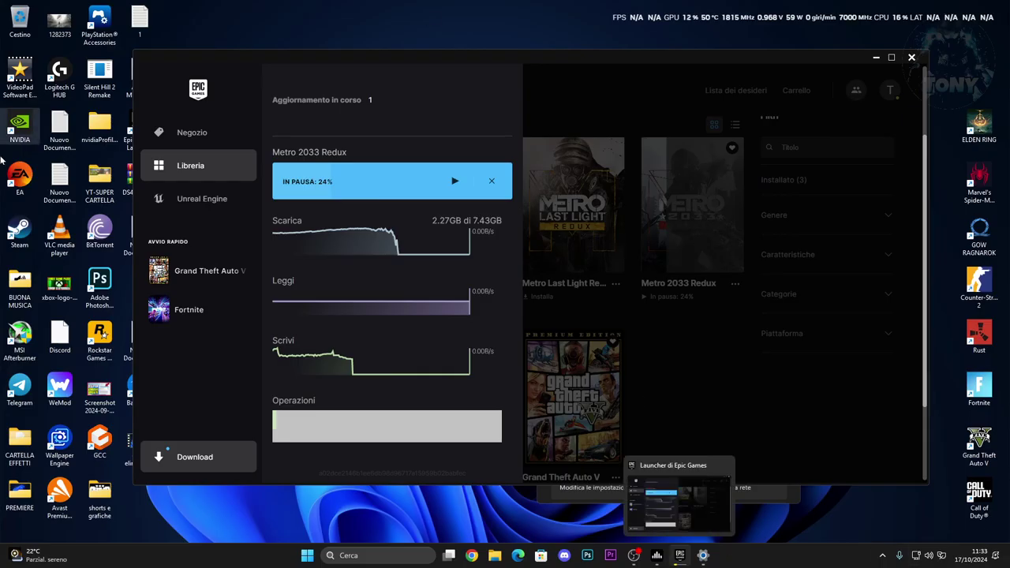
{"action": "left_click", "coordinate": [689, 395]}
{"action": "left_click_drag", "start_coordinate": [514, 53], "coordinate": [533, 56]}
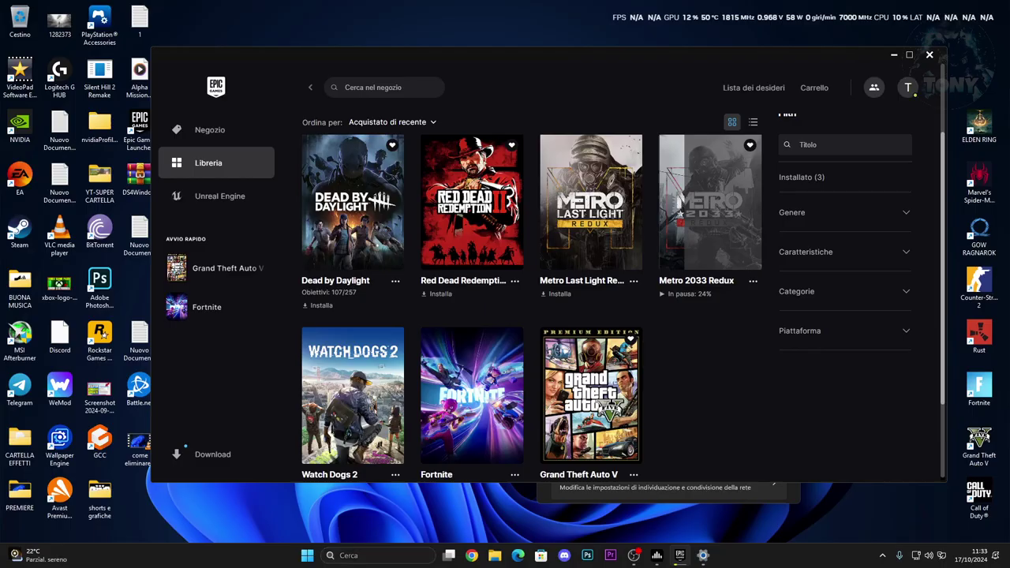
Open System Information and look up the motherboard's product name.
{"action": "left_click", "coordinate": [351, 553]}
{"action": "type", "text": "system Information"}
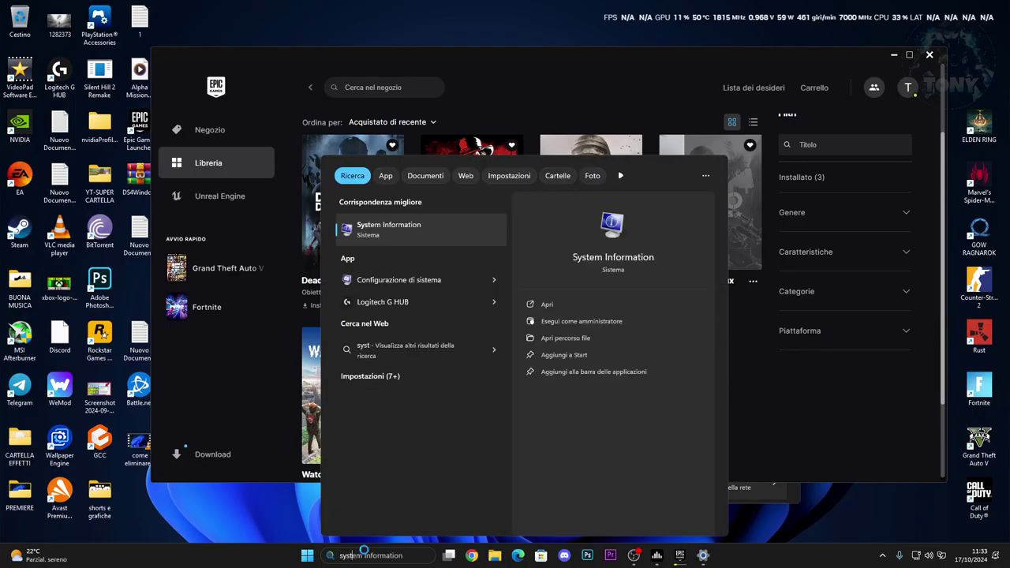
{"action": "left_click", "coordinate": [388, 241]}
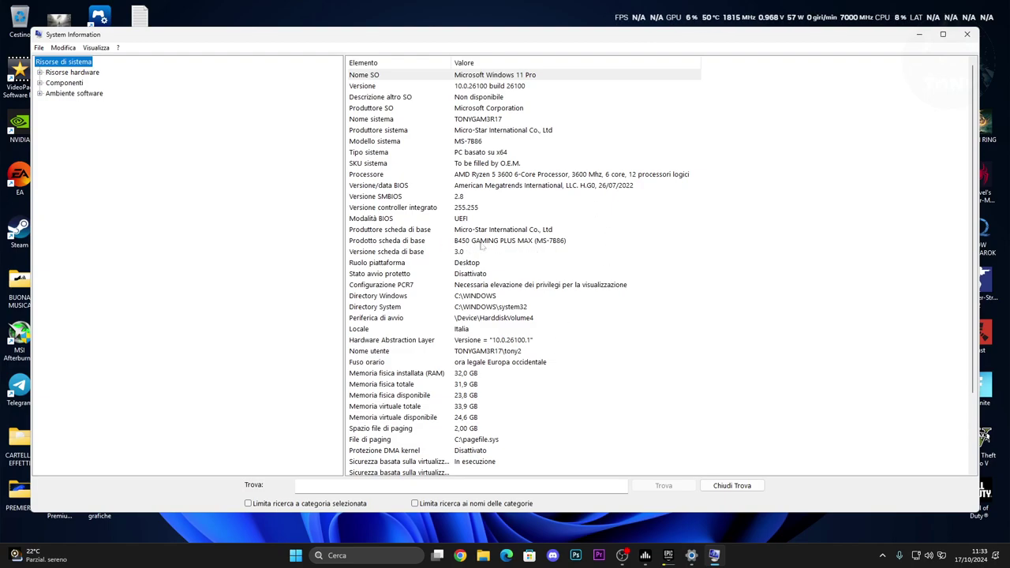
{"action": "left_click", "coordinate": [920, 35]}
Switch to Chrome, search for "b450" and open MSI's support page for the B450 GAMING PLUS MAX motherboard.
{"action": "left_click", "coordinate": [460, 555]}
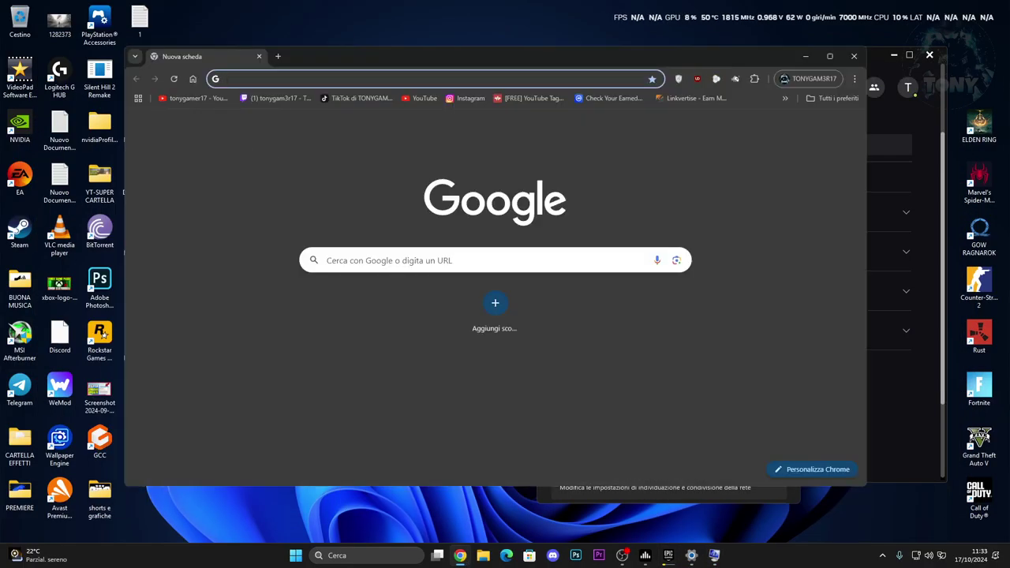
{"action": "type", "text": "b450"}
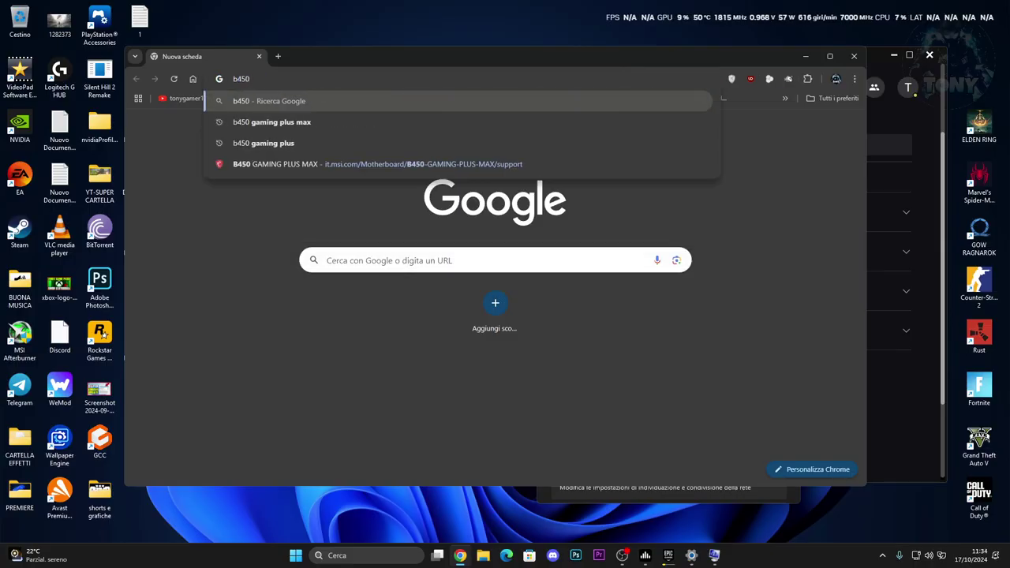
{"action": "left_click", "coordinate": [275, 248]}
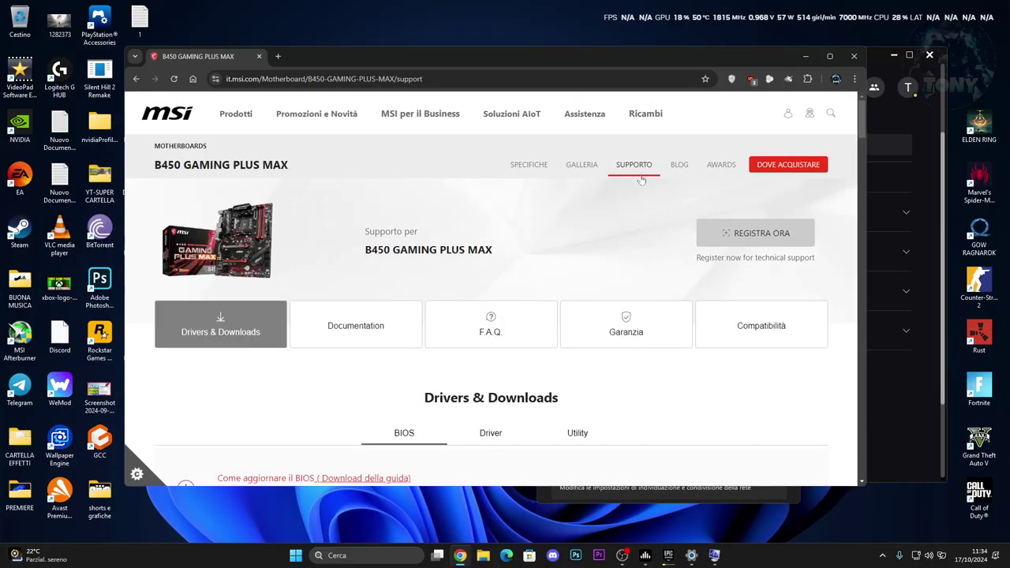
{"action": "left_click", "coordinate": [634, 175]}
Look up the motherboard's LAN drivers in the driver downloads on the maximized page, and minimize the browser.
{"action": "left_click", "coordinate": [490, 433]}
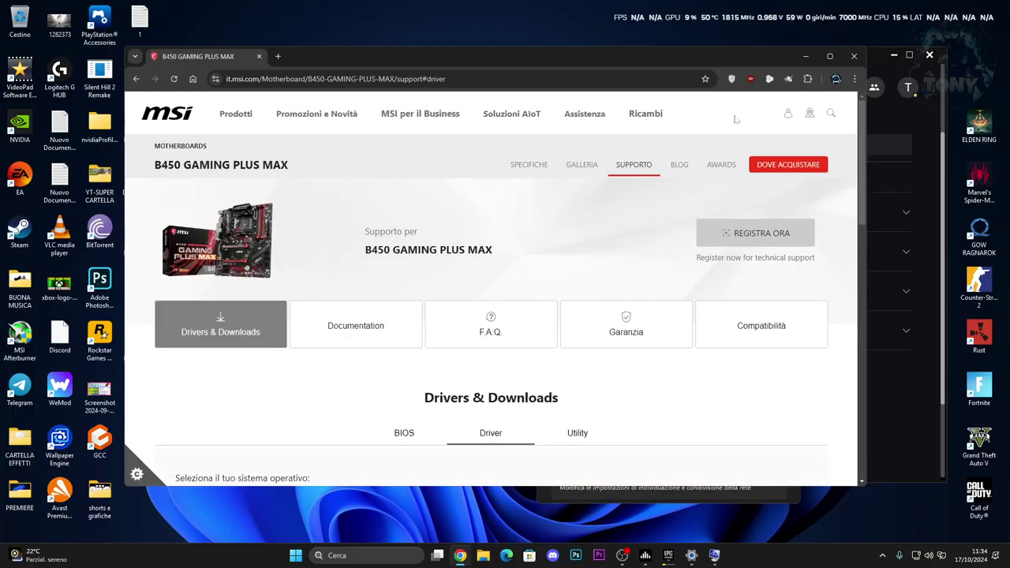
{"action": "left_click", "coordinate": [829, 56]}
{"action": "scroll", "coordinate": [654, 308], "scroll_direction": "down", "scroll_amount": 3}
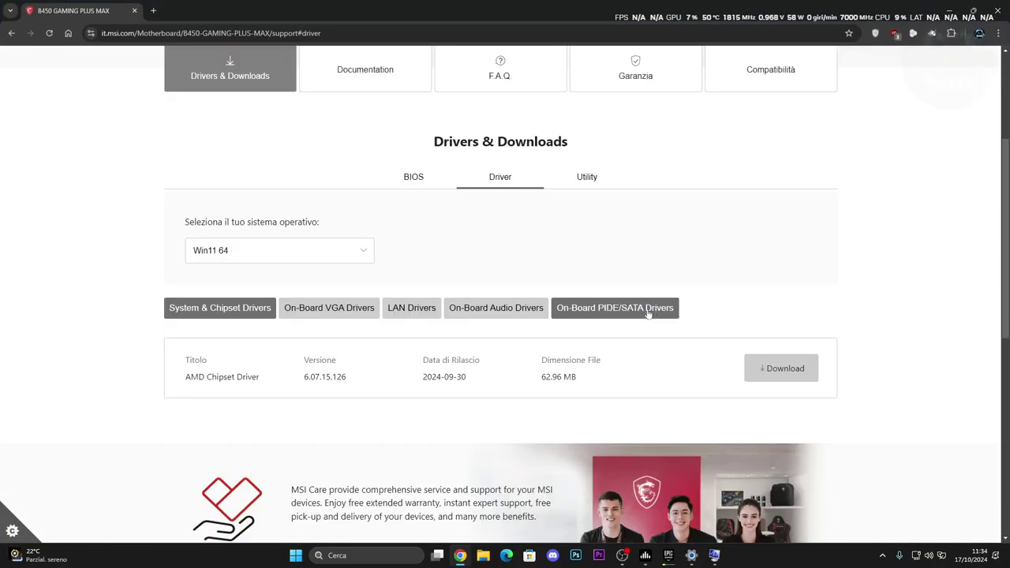
{"action": "left_click", "coordinate": [435, 308]}
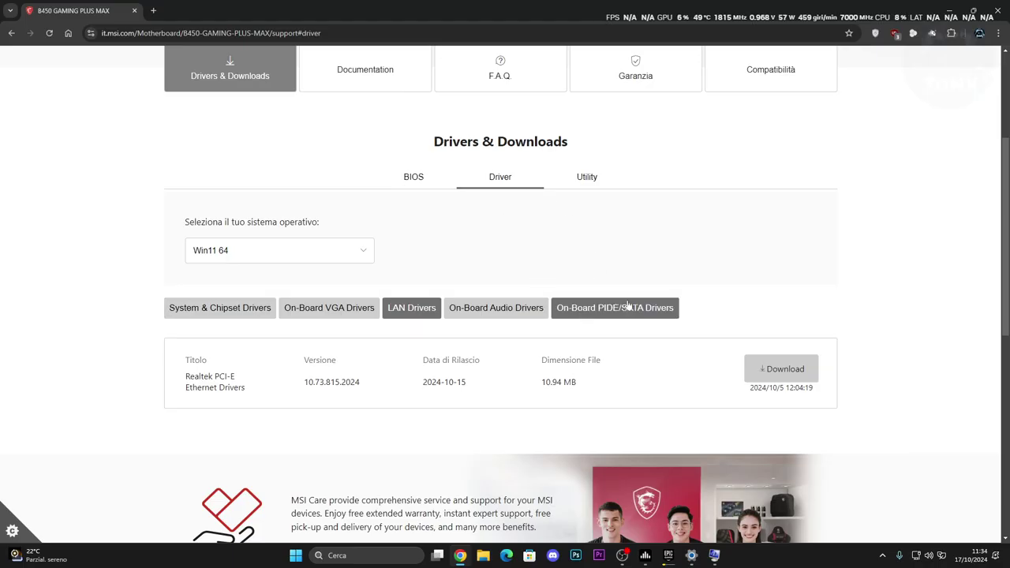
{"action": "left_click", "coordinate": [949, 10]}
Open Device Manager and start a driver update for the Realtek PCI(e) Ethernet Controller, choosing to search for drivers on the computer.
{"action": "right_click", "coordinate": [290, 561]}
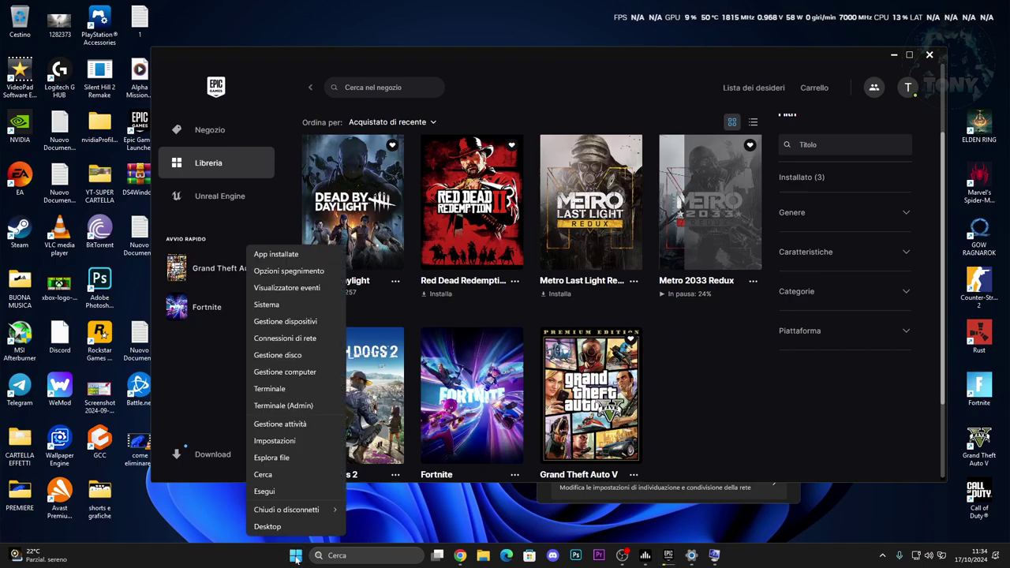
{"action": "left_click", "coordinate": [277, 323]}
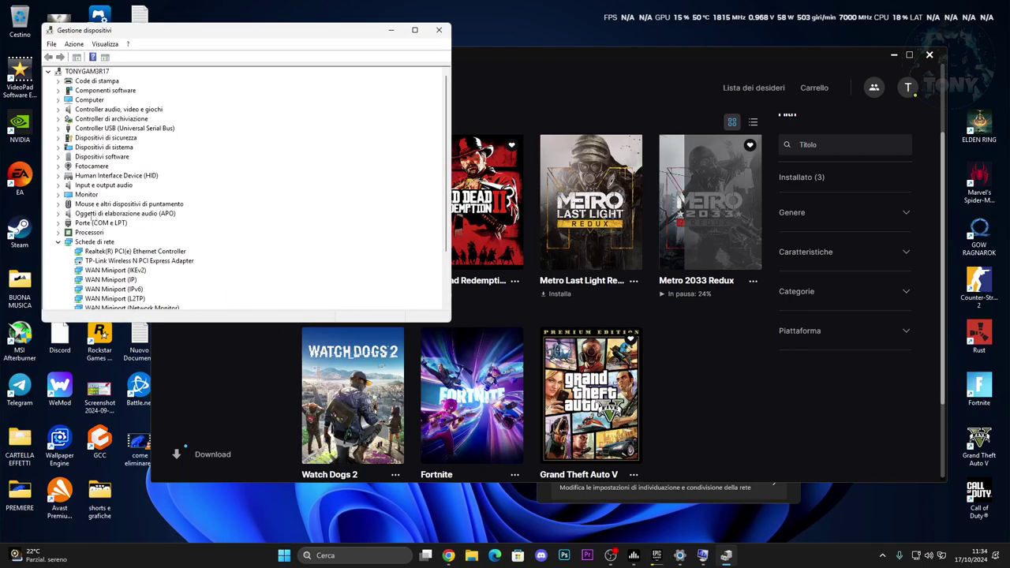
{"action": "scroll", "coordinate": [93, 221], "scroll_direction": "down", "scroll_amount": 3}
{"action": "left_click", "coordinate": [101, 185]}
{"action": "right_click", "coordinate": [101, 190]}
{"action": "left_click", "coordinate": [130, 195]}
{"action": "left_click", "coordinate": [152, 207]}
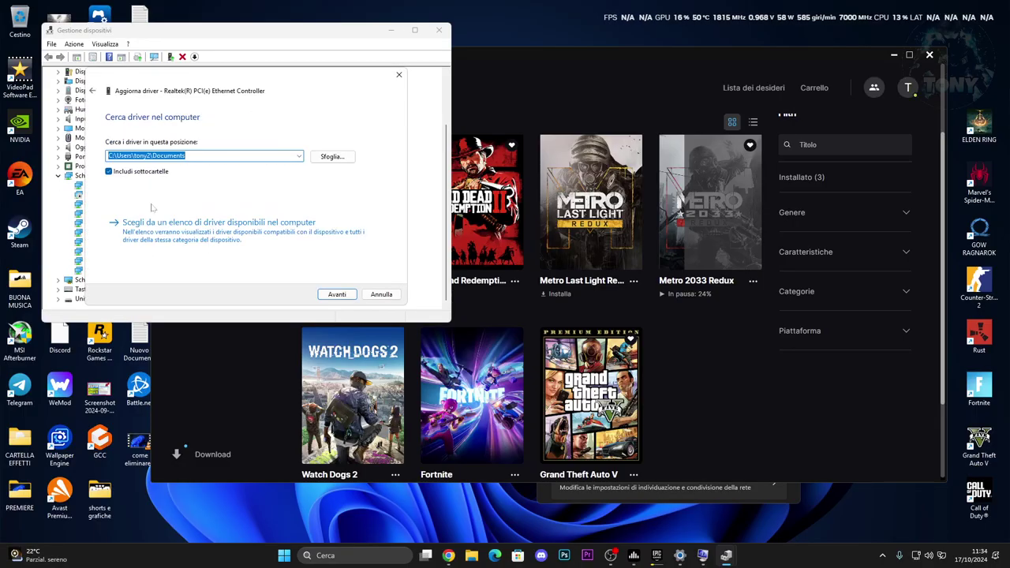
Install Realtek PCIe GbE Family Controller (Microsoft) from the list of available compatible drivers, and close Device Manager.
{"action": "left_click", "coordinate": [166, 222]}
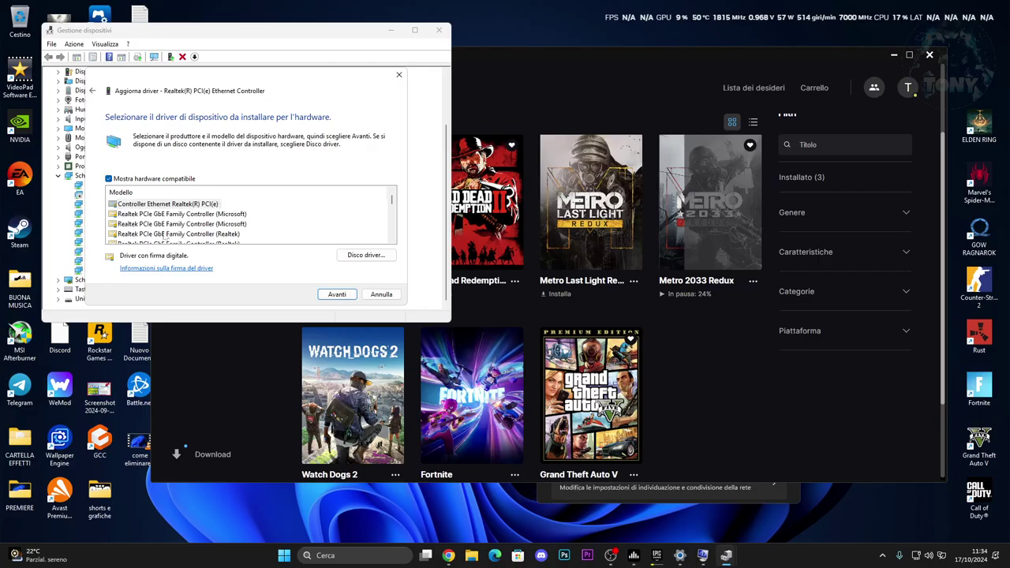
{"action": "left_click", "coordinate": [182, 214]}
{"action": "left_click", "coordinate": [337, 294]}
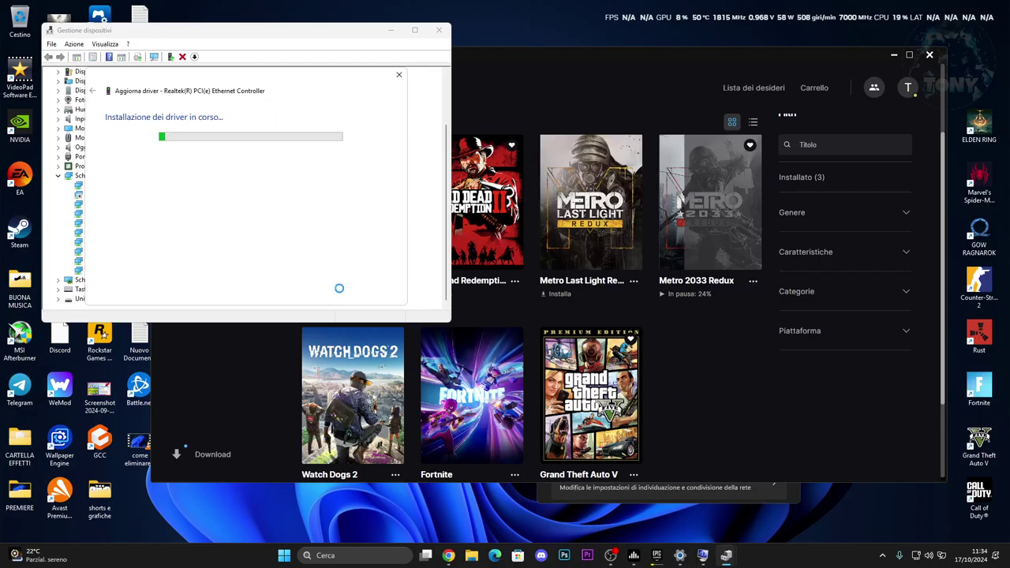
{"action": "left_click", "coordinate": [378, 293]}
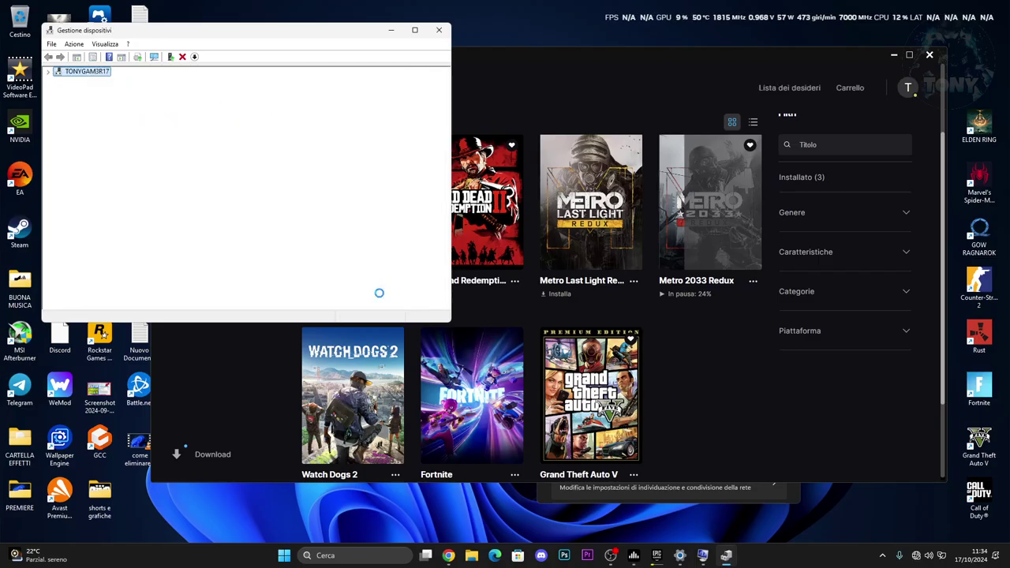
{"action": "left_click", "coordinate": [439, 30]}
Check the Metro 2033 Redux download in the Epic Games Launcher's download list and return to the library.
{"action": "left_click_drag", "start_coordinate": [466, 52], "coordinate": [454, 51]}
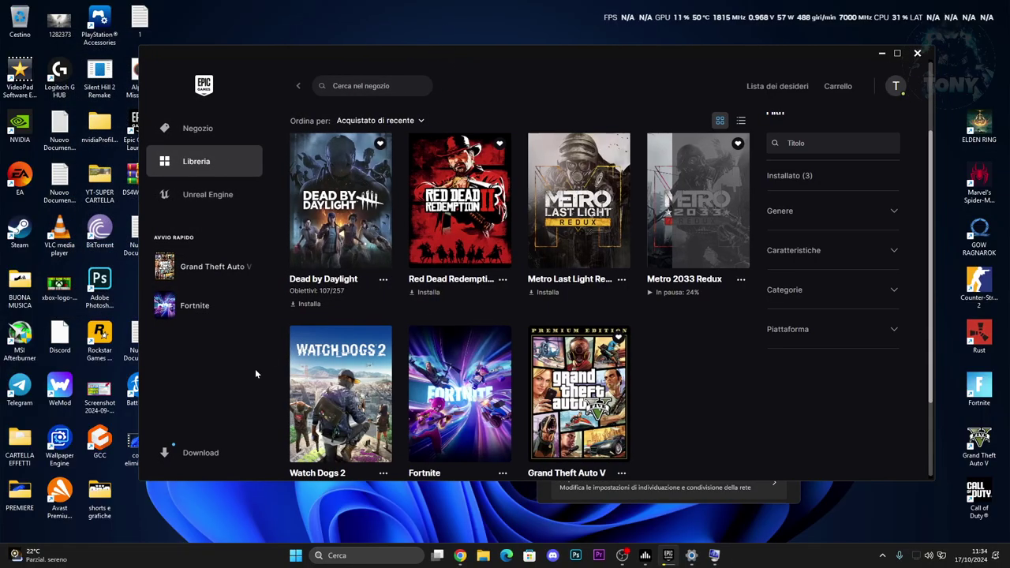
{"action": "left_click", "coordinate": [197, 456]}
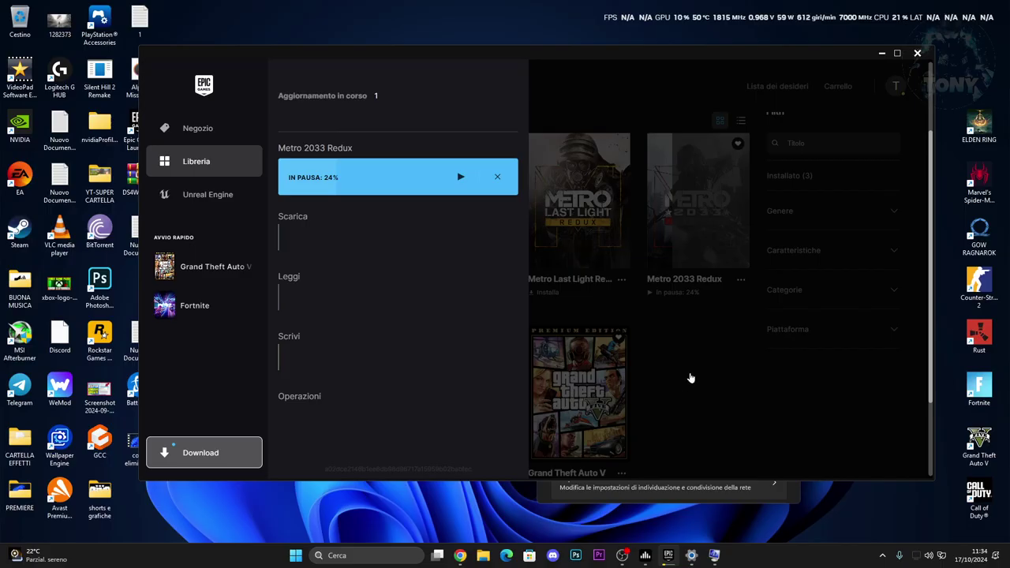
{"action": "left_click", "coordinate": [690, 376]}
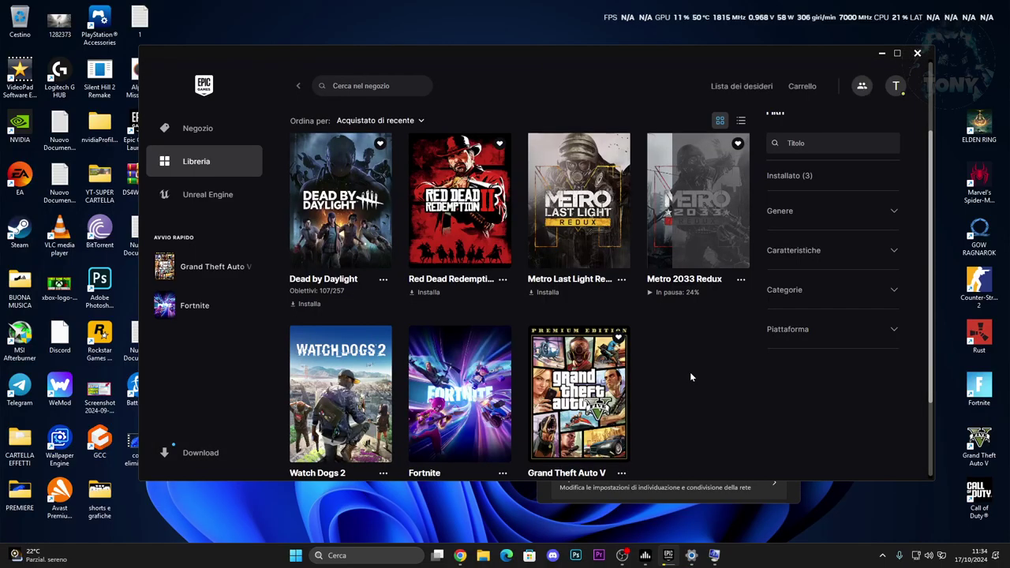